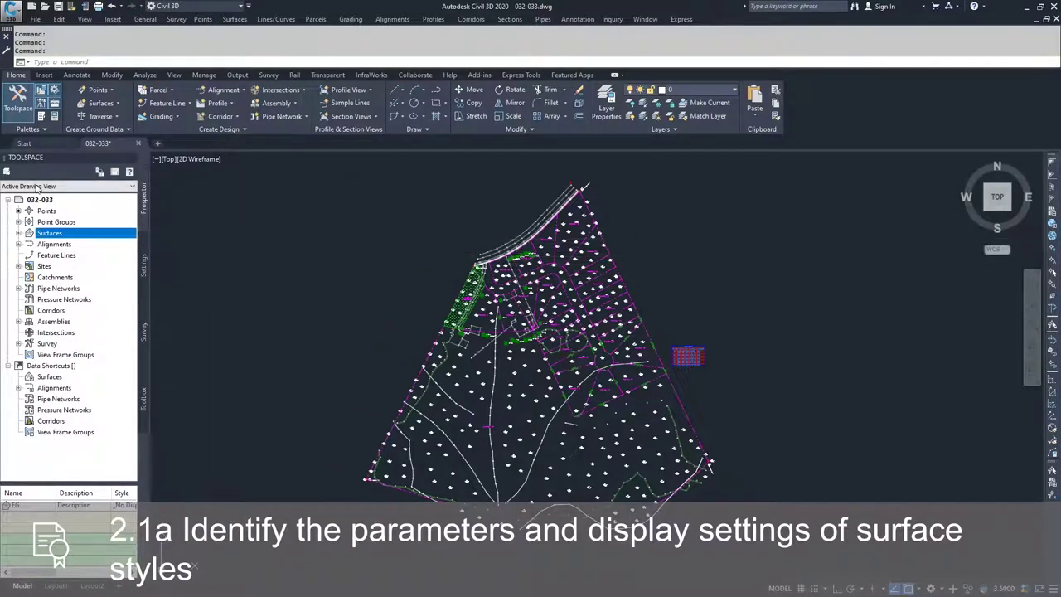
Step: Expand Surfaces in the Prospector and select the EG surface
click(18, 233)
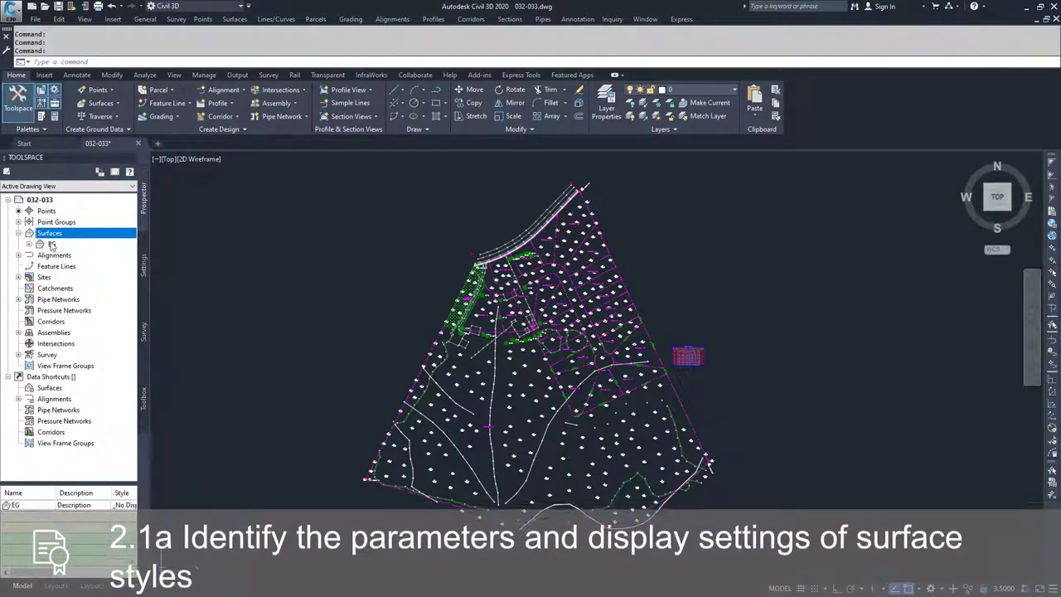
click(52, 245)
Step: In EG's Surface Properties, set the surface style to Contours 2' and 10' (Background)
right_click(52, 245)
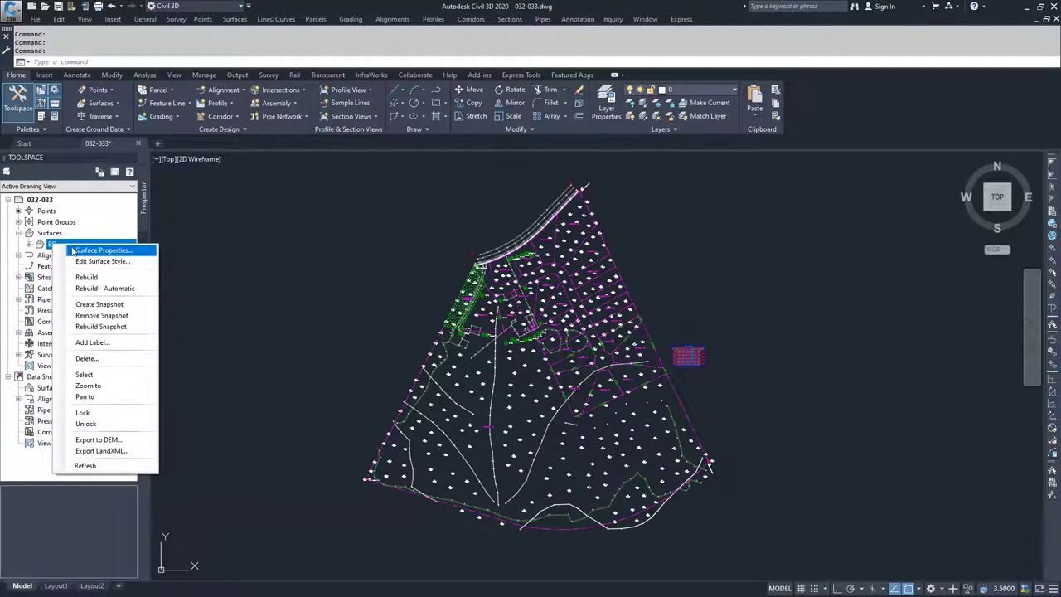
click(76, 250)
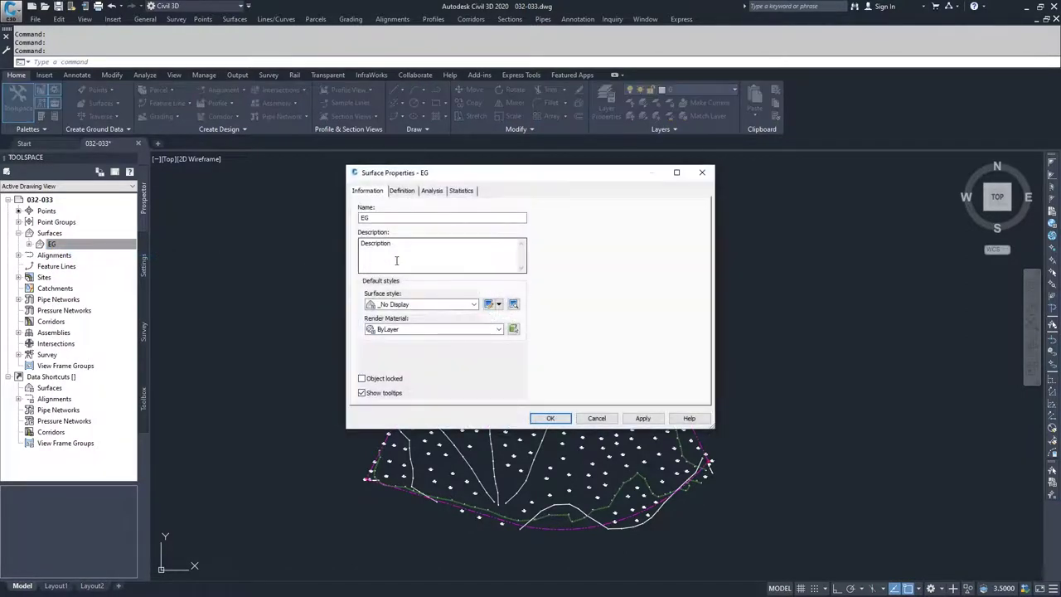
click(438, 309)
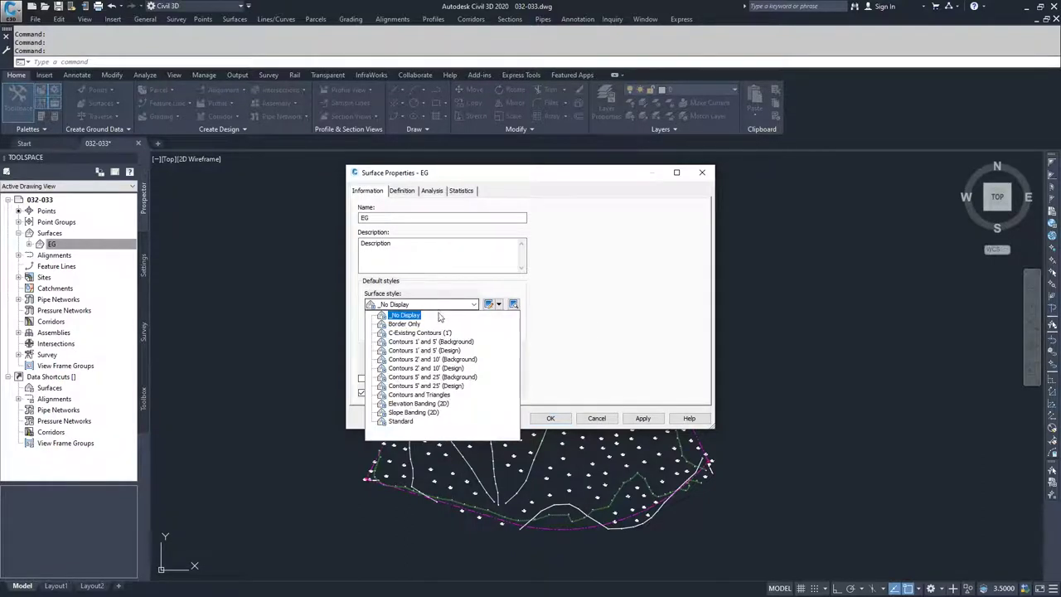
click(448, 359)
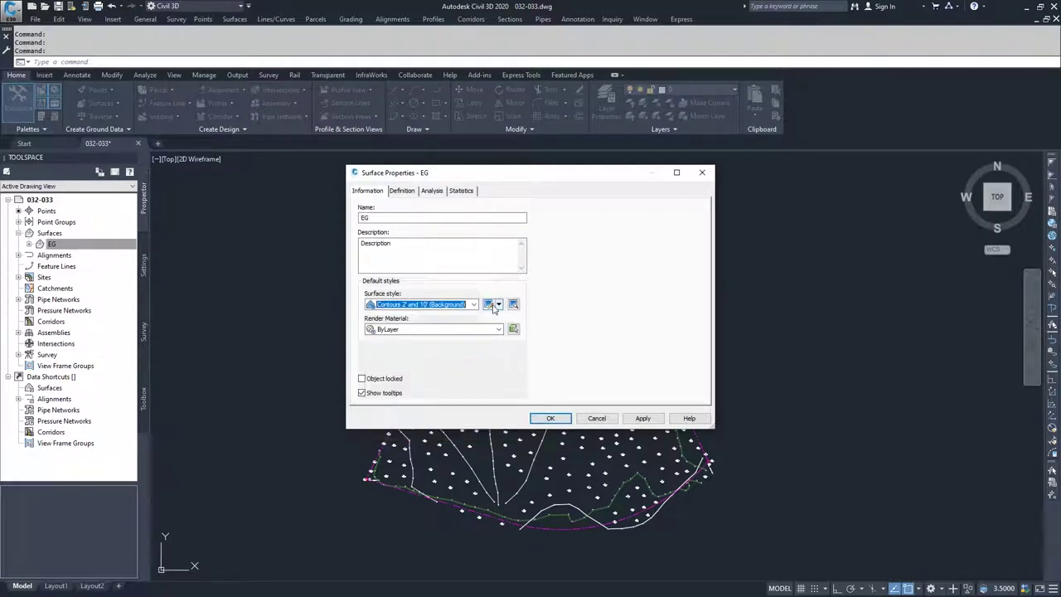
Step: Edit the Contours 2' and 10' (Background) style and review its Information, Borders and Contours tabs
click(495, 307)
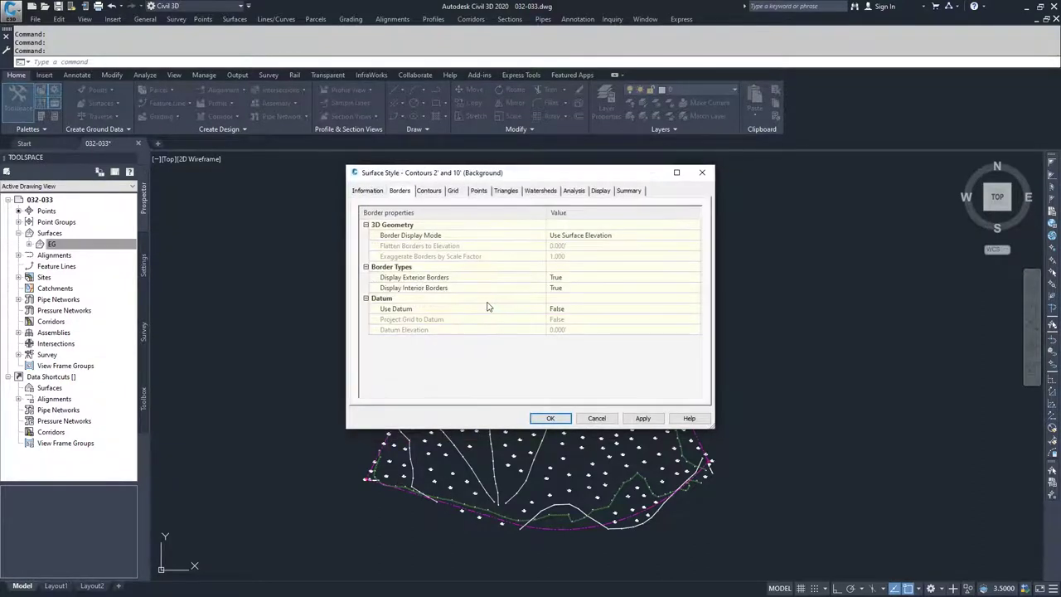
click(365, 191)
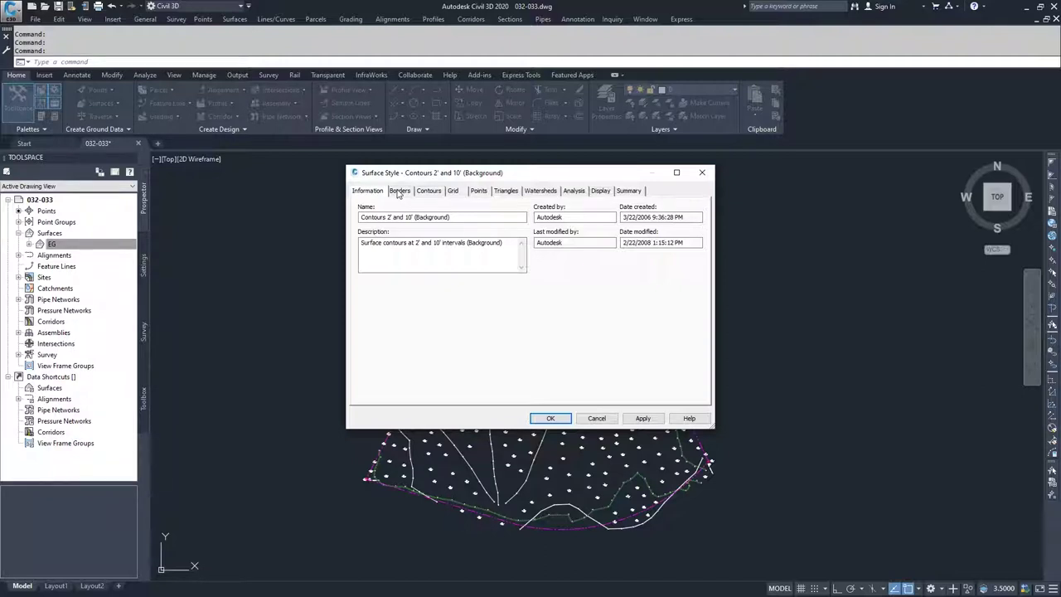
click(399, 193)
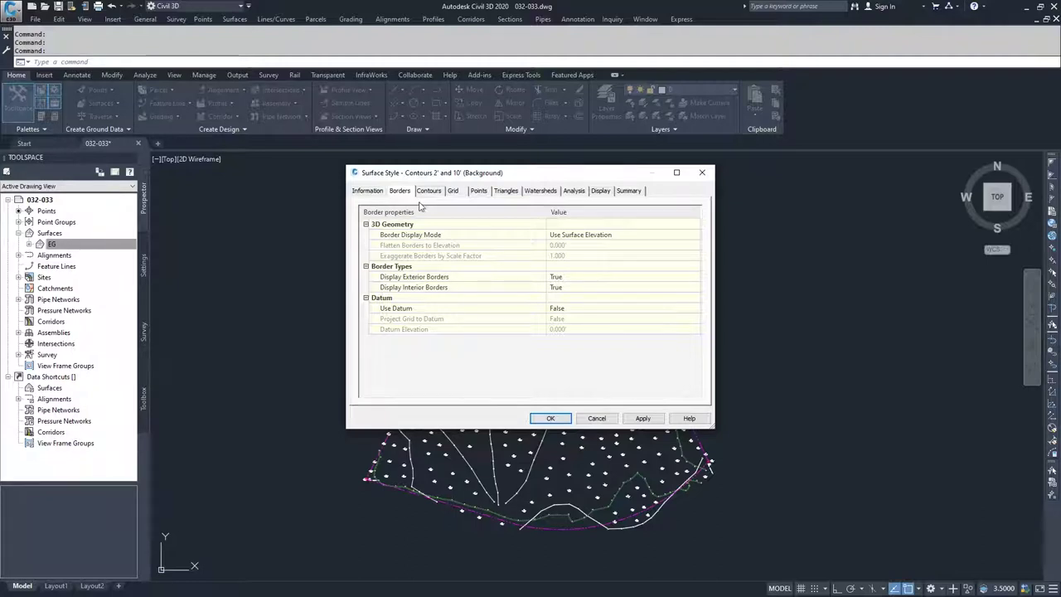
click(430, 192)
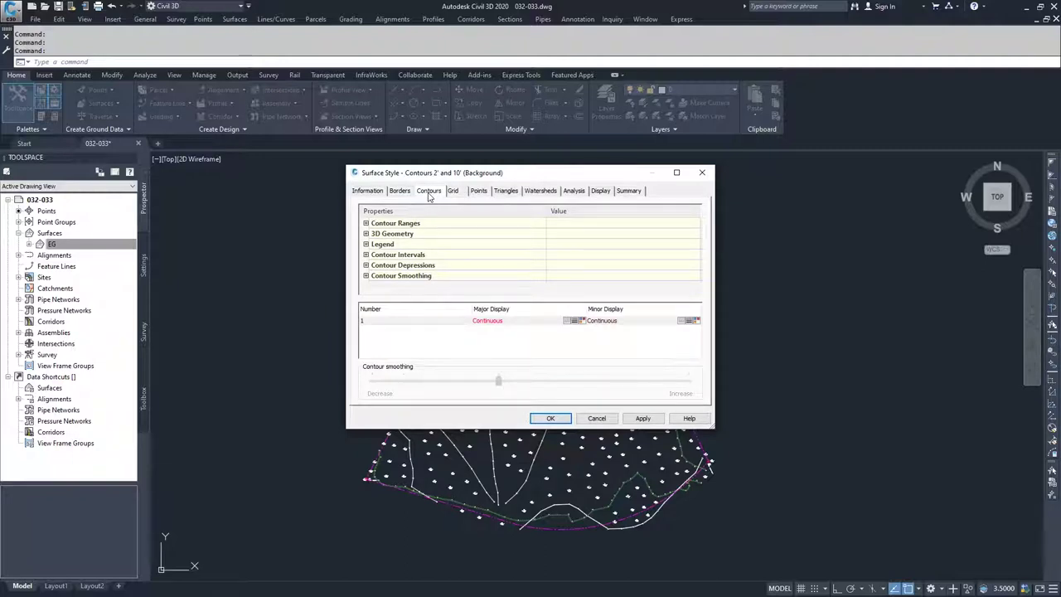
click(367, 223)
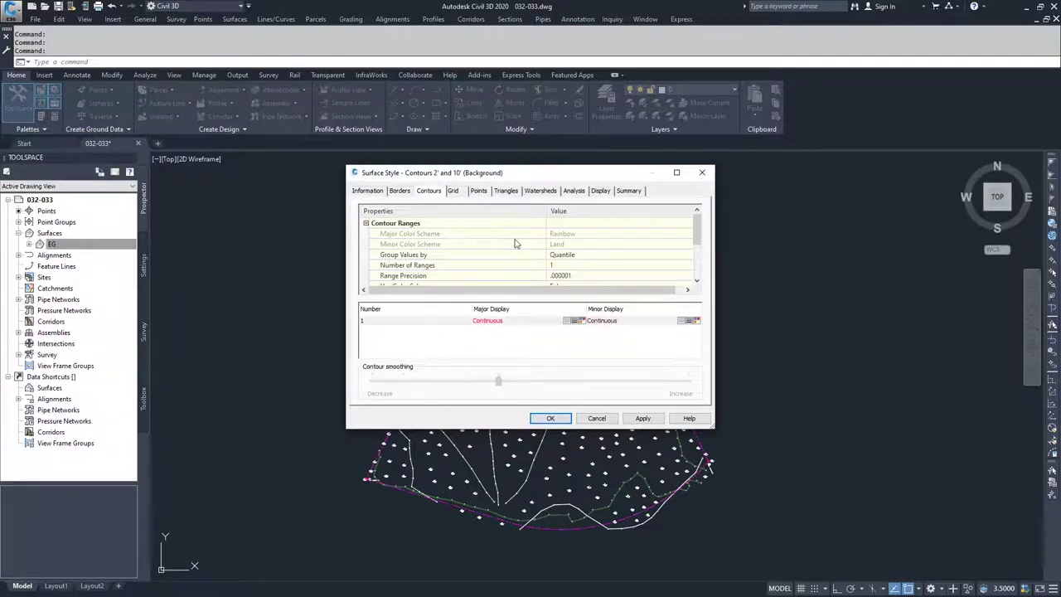
scroll(501, 254, down, 1)
scroll(498, 256, up, 1)
click(366, 223)
click(365, 233)
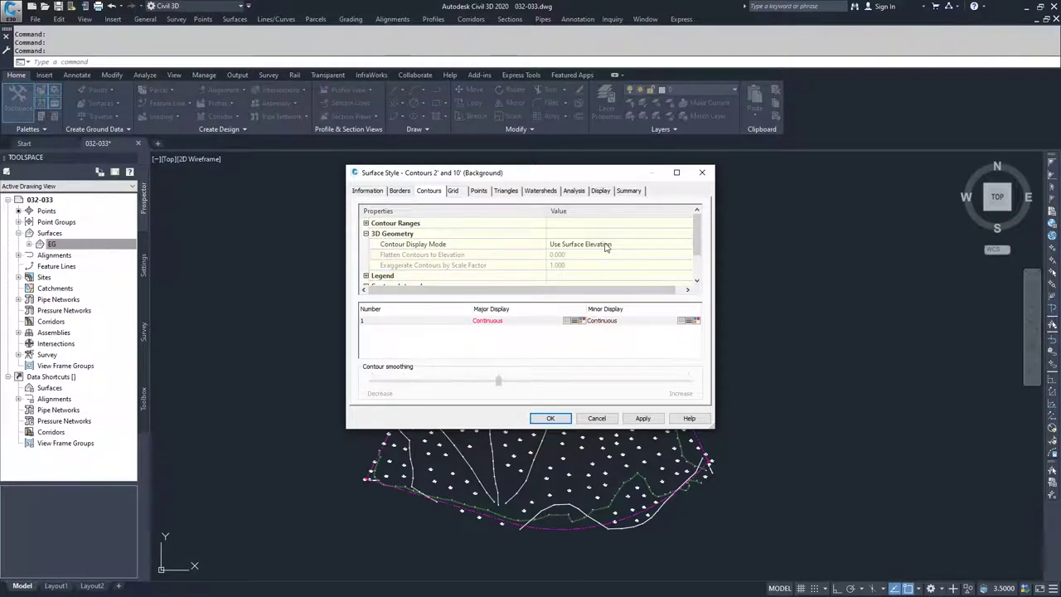
click(606, 245)
click(606, 245)
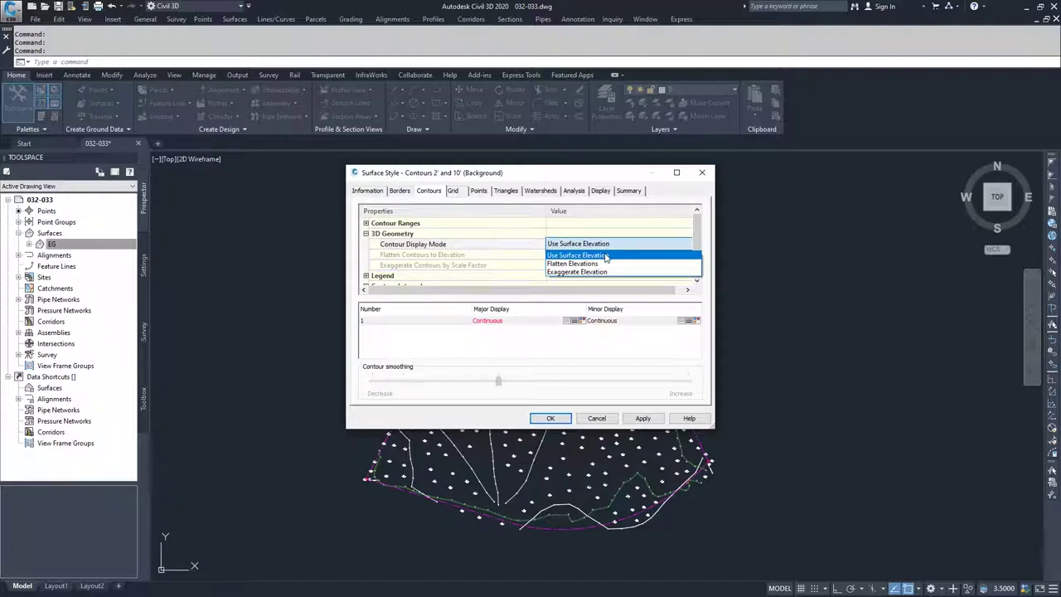
click(606, 256)
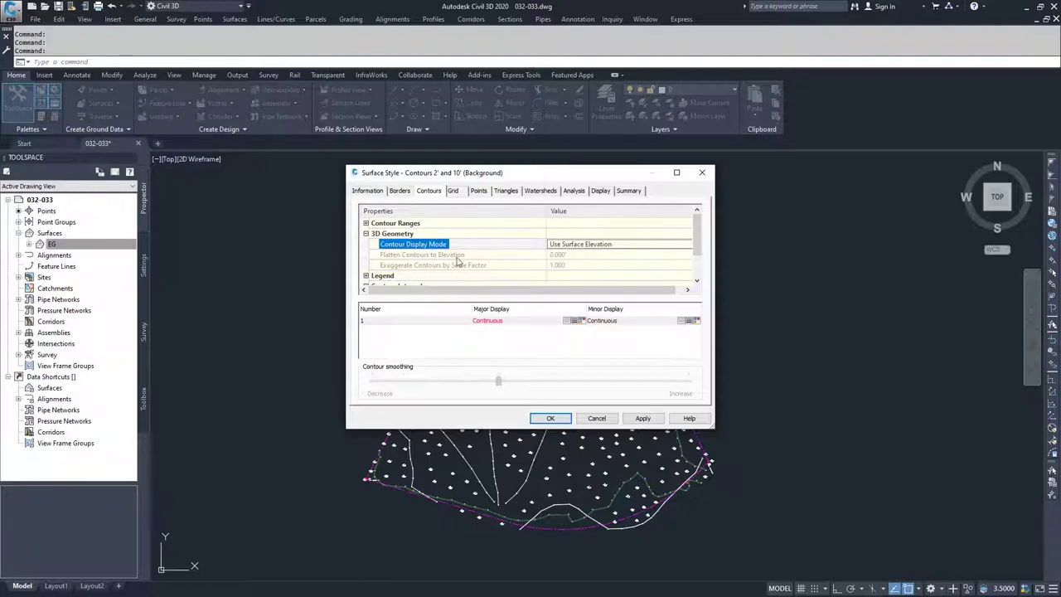
click(365, 234)
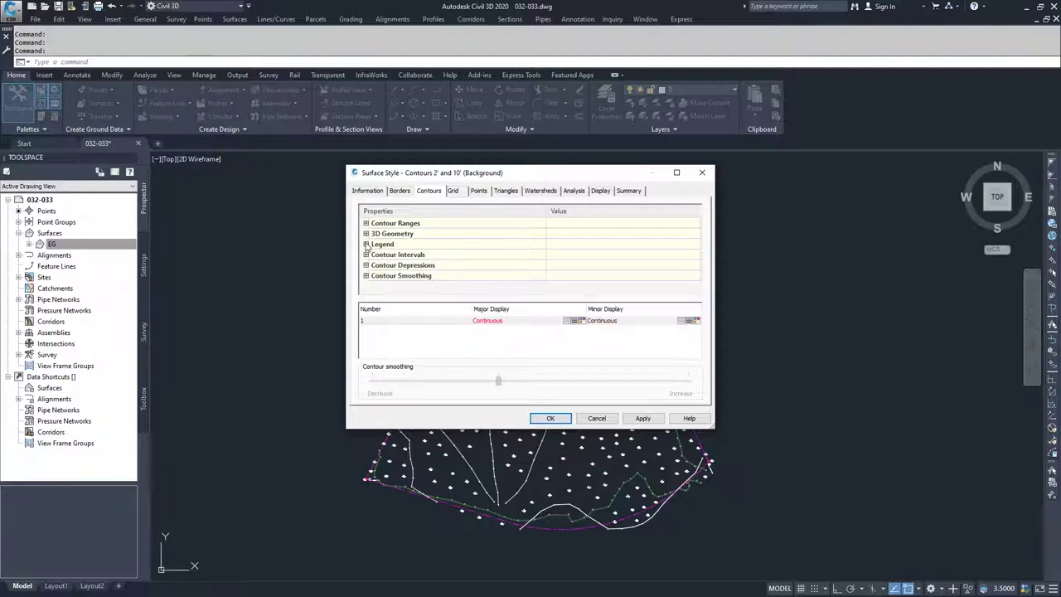
click(366, 244)
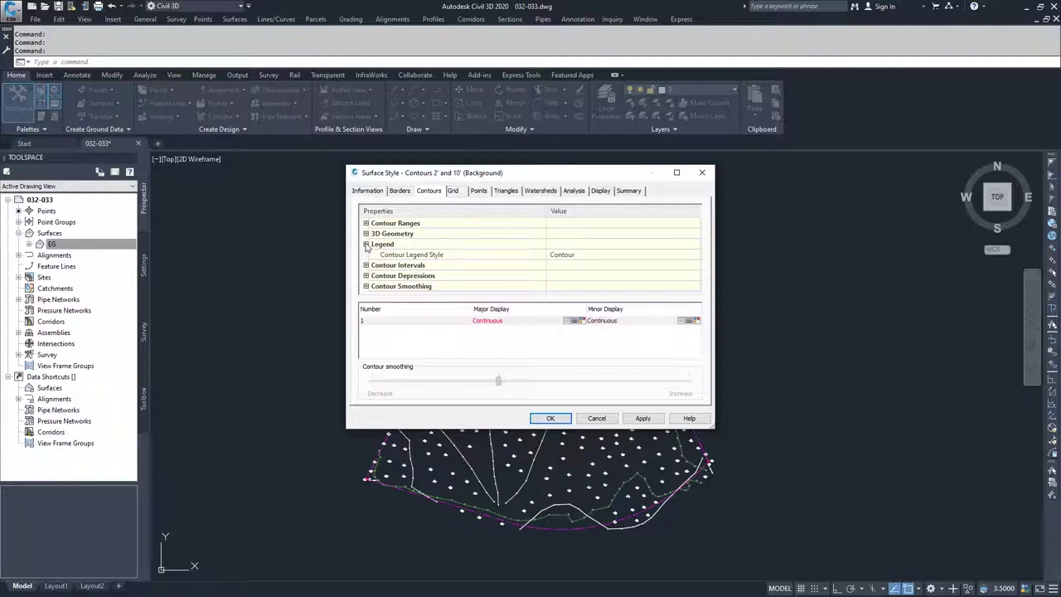
click(366, 244)
click(366, 255)
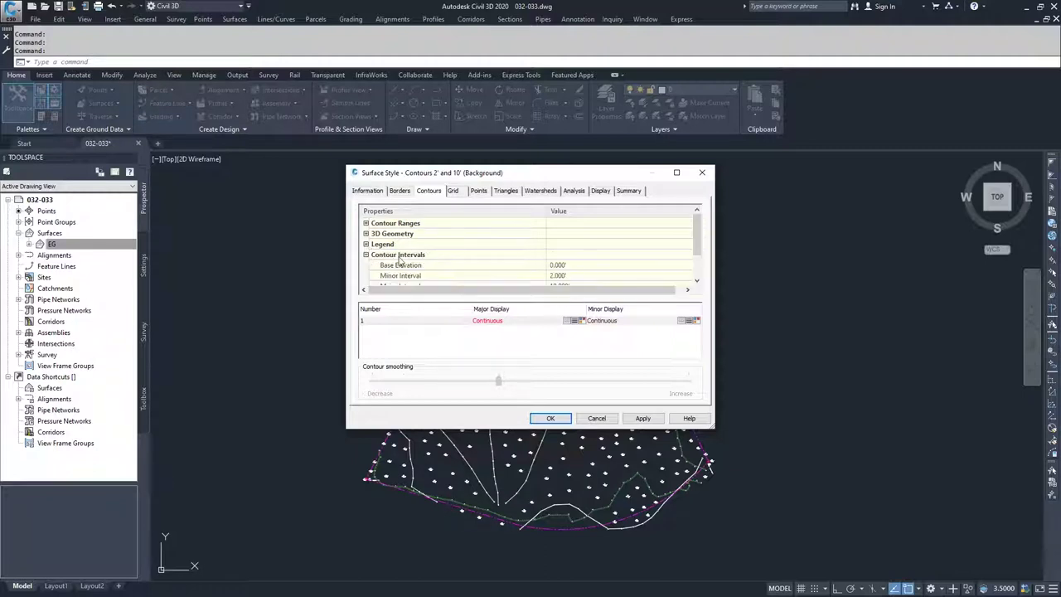
scroll(510, 273, down, 1)
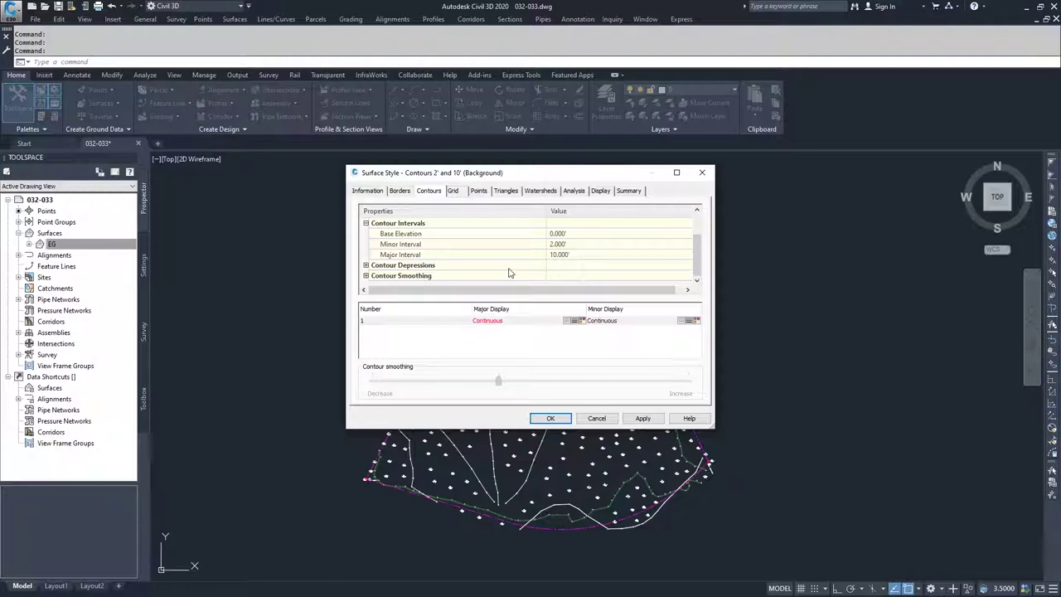
click(366, 224)
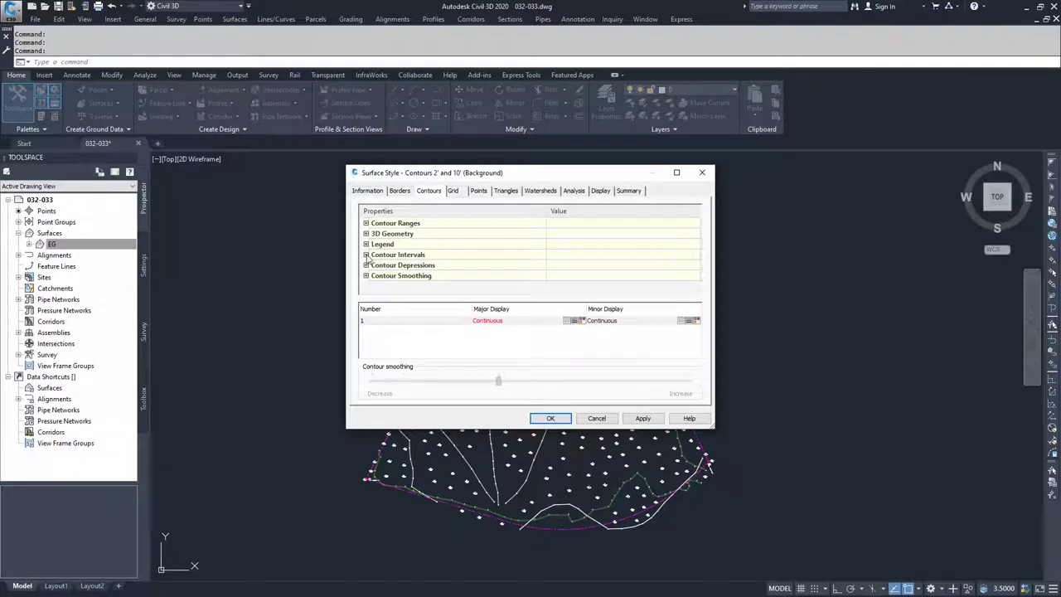
Step: Review Contour Depressions, then view the Grid tab with primary and secondary grids at 25.000'
click(365, 265)
scroll(407, 264, down, 1)
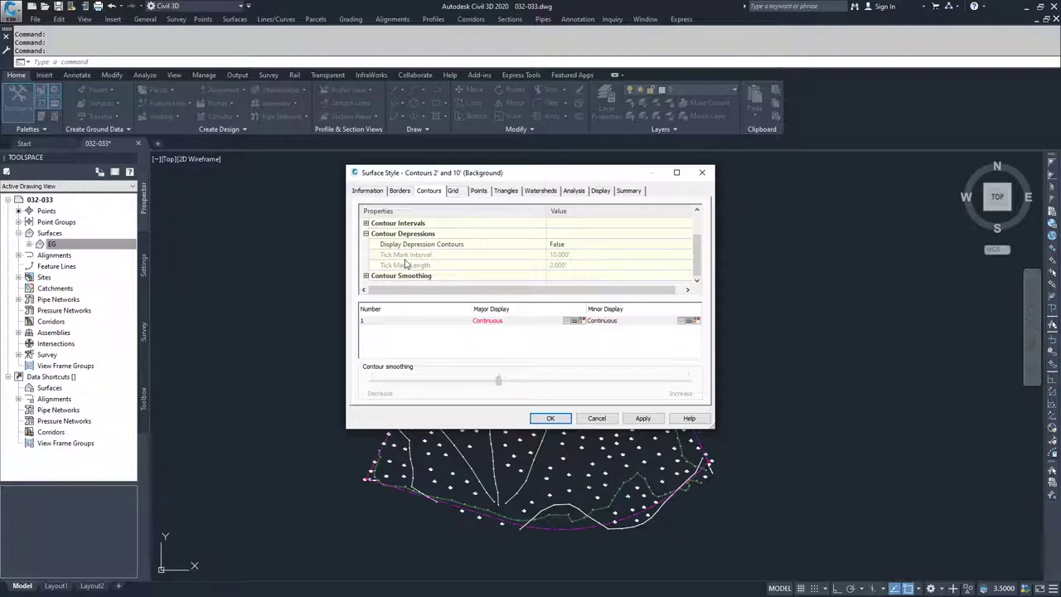
click(365, 234)
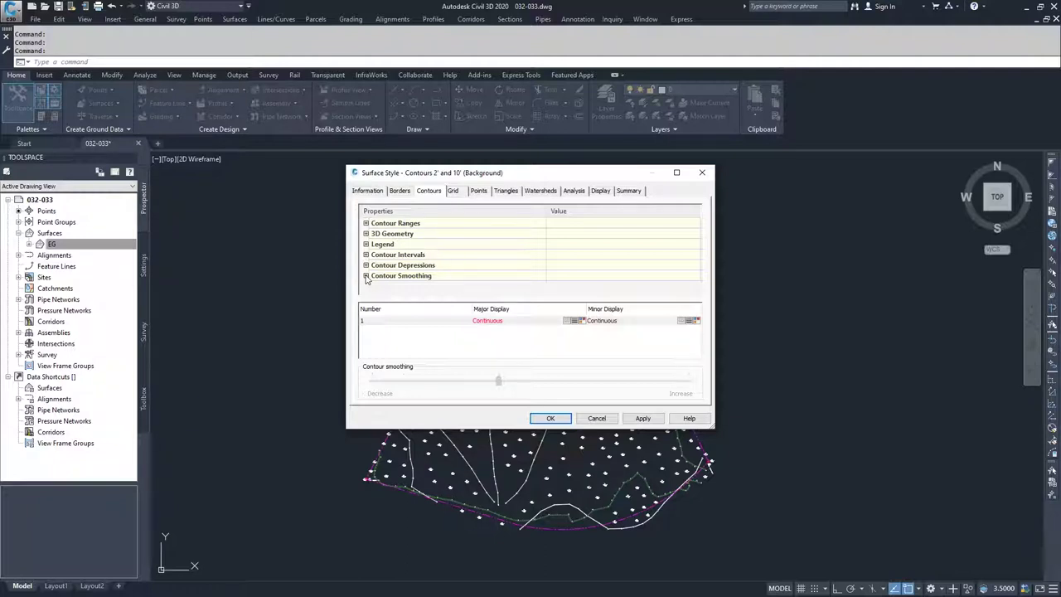
click(460, 195)
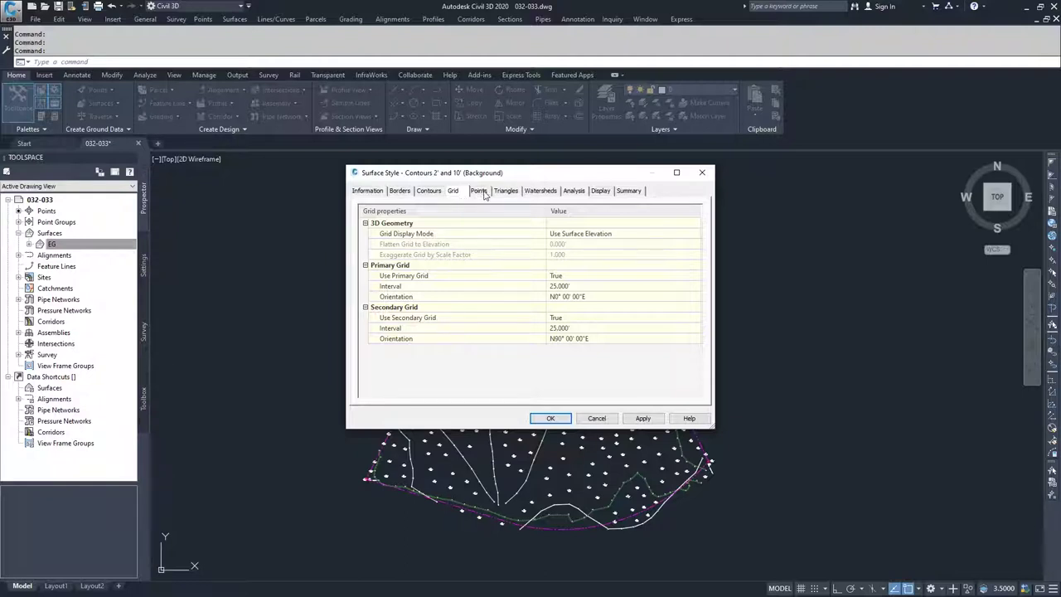
Step: Review the style's Points settings, then go to the Triangles settings
click(480, 191)
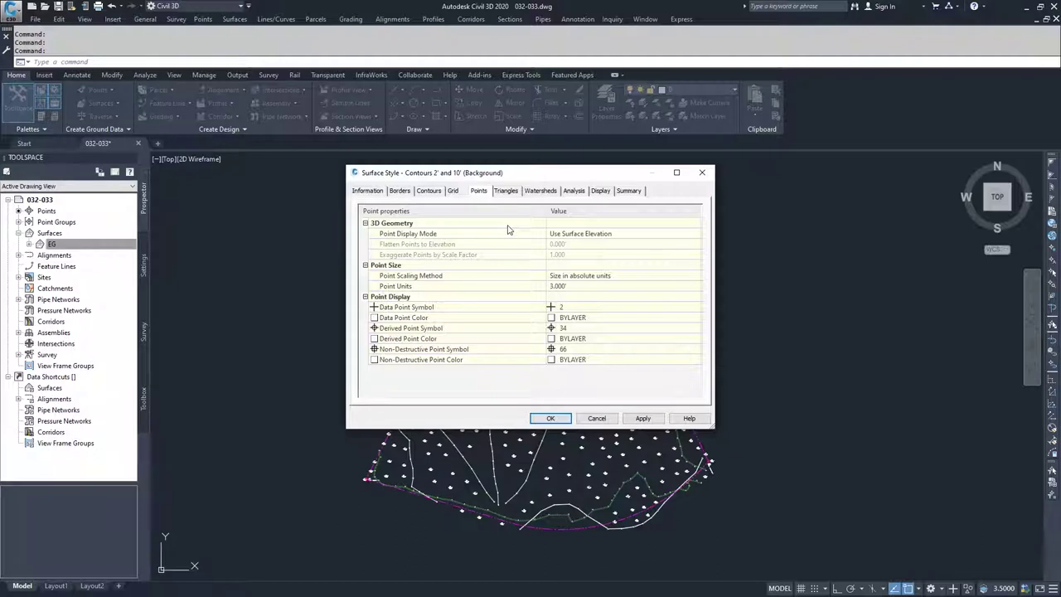
click(510, 194)
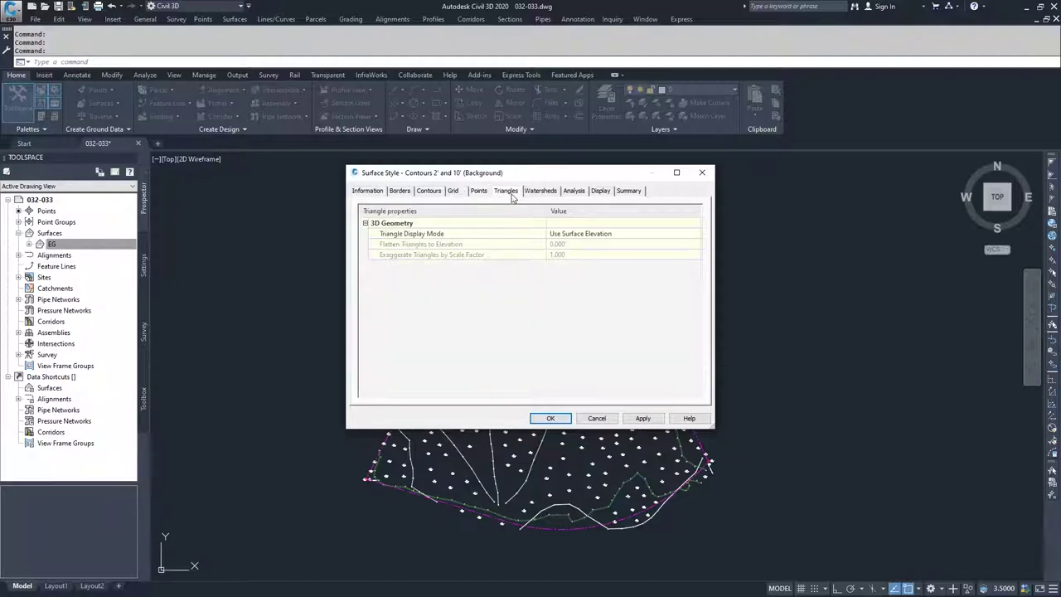
Step: Keep Triangle Display Mode at Use Surface Elevation and view the Watersheds settings
click(577, 236)
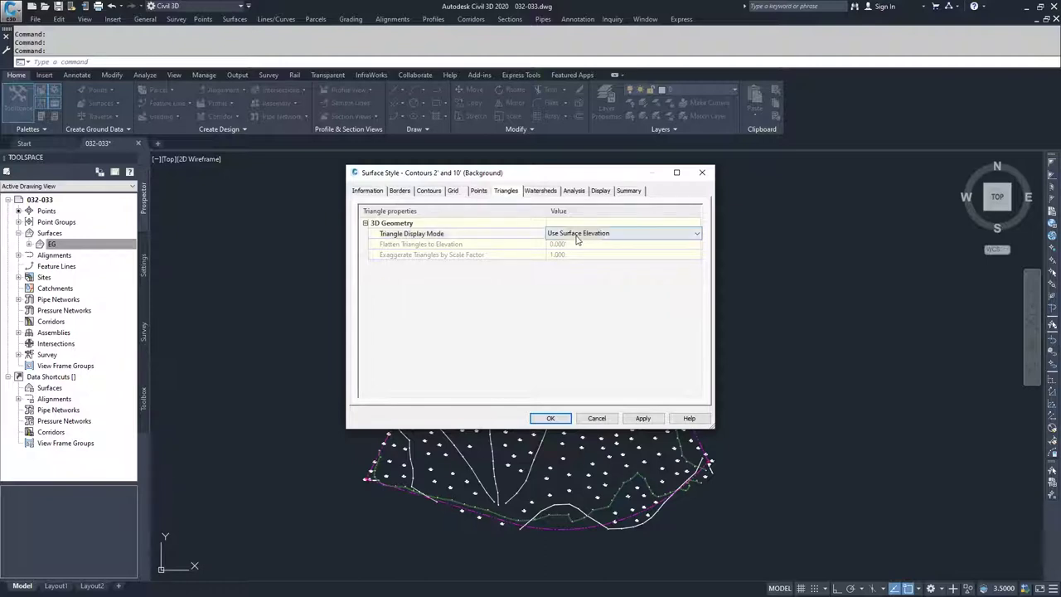
click(586, 235)
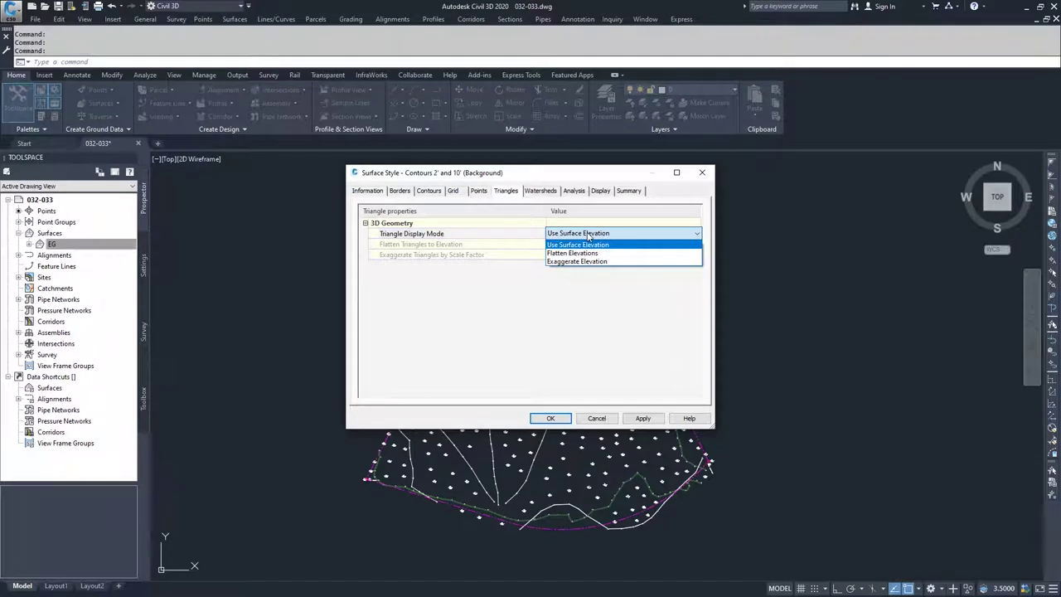
click(588, 236)
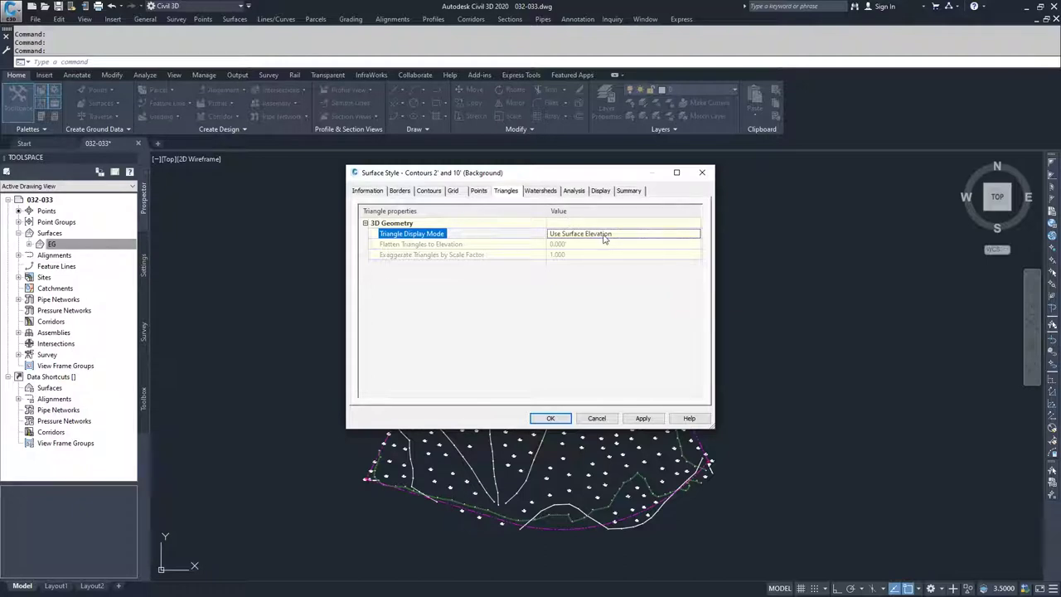
click(542, 193)
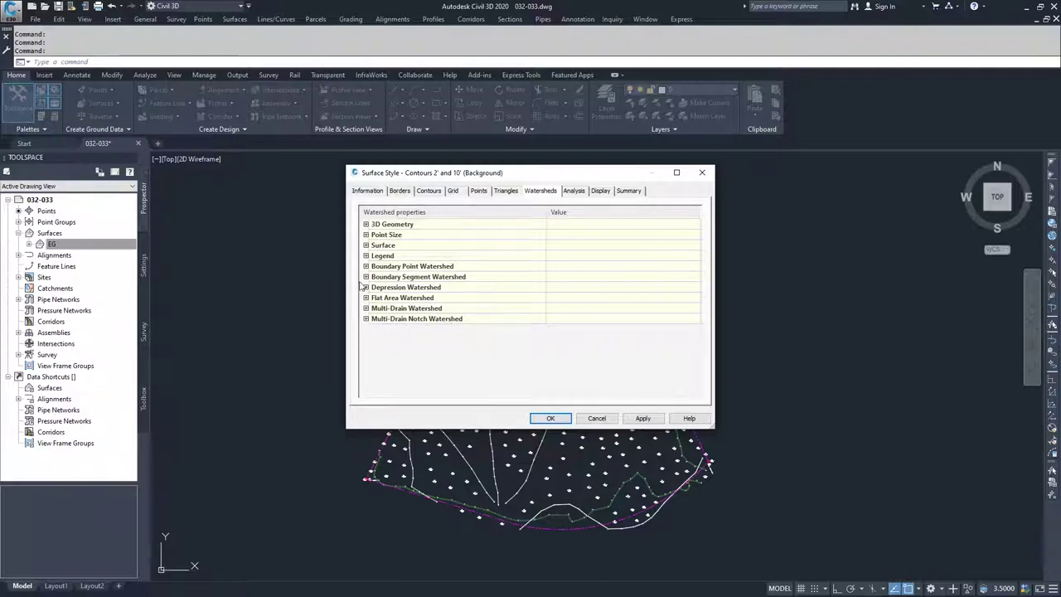
click(366, 256)
click(366, 256)
click(365, 245)
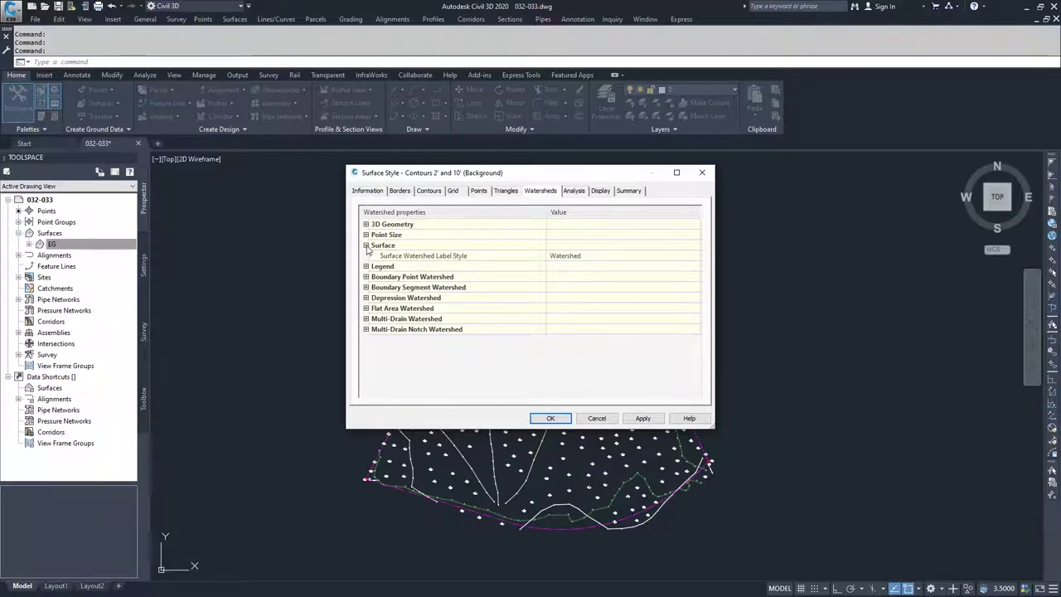
click(366, 245)
click(366, 235)
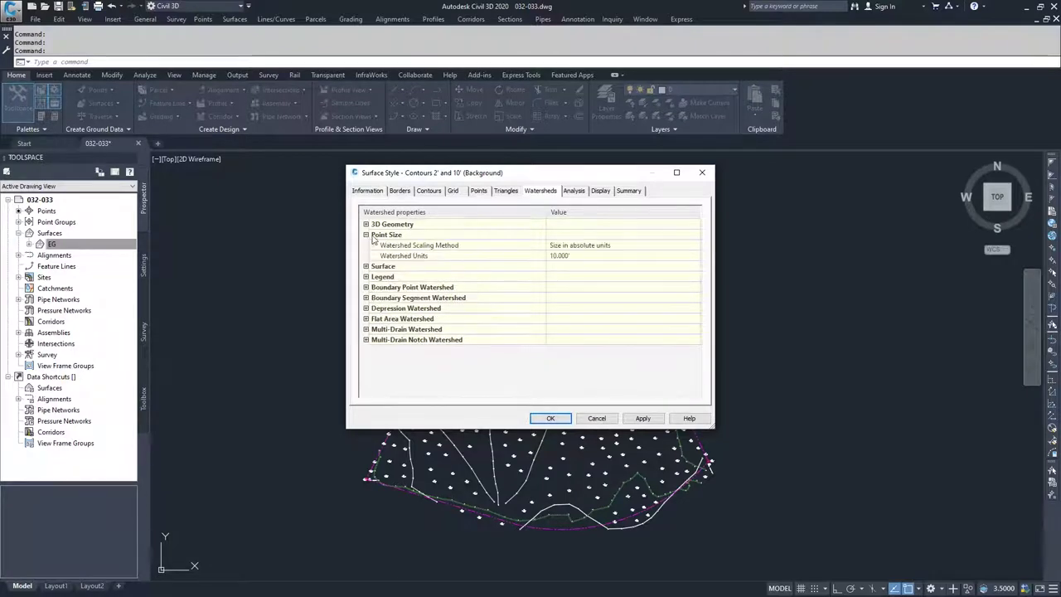
click(366, 235)
click(366, 224)
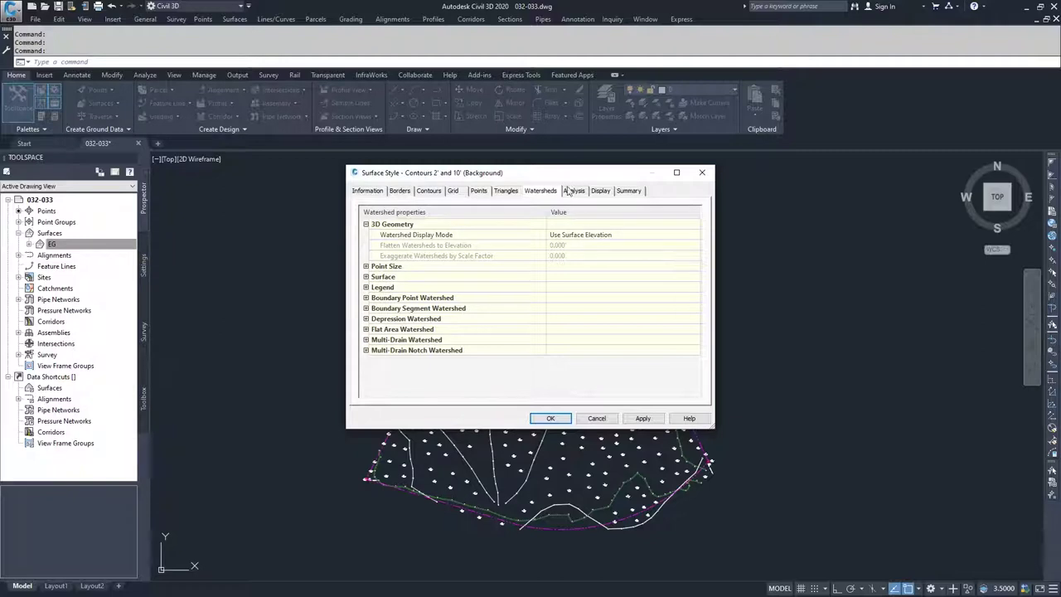
click(365, 224)
Step: On the Analysis tab, expand and collapse the Slope Arrows group to review it
click(585, 191)
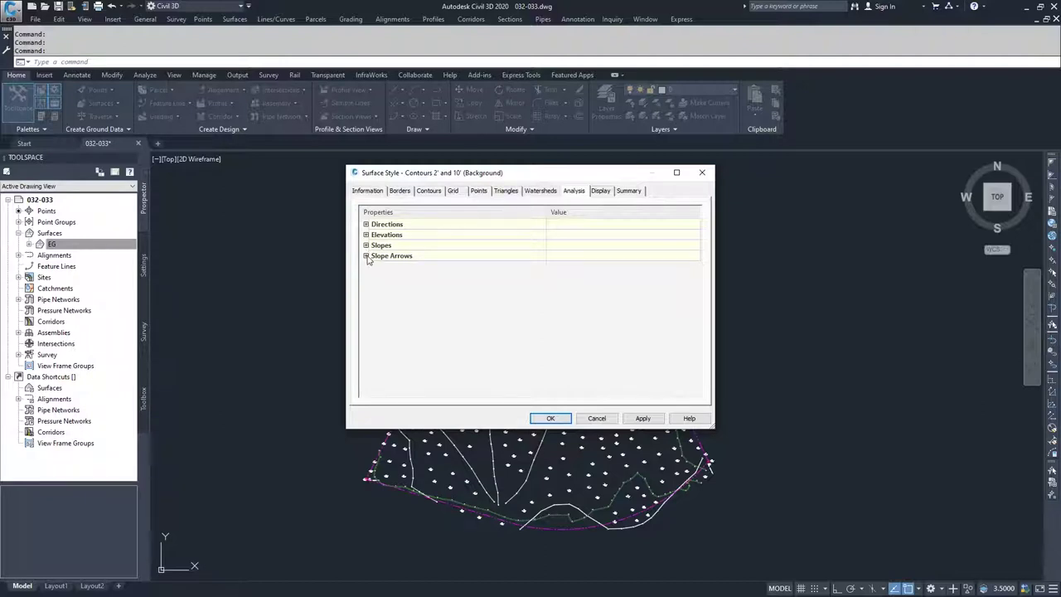
click(365, 256)
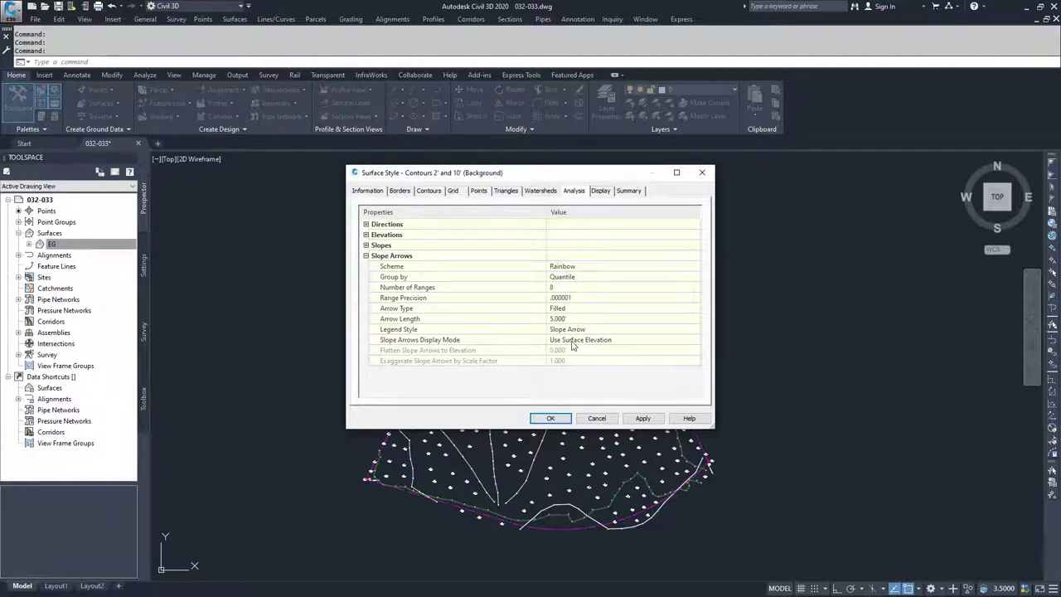
click(365, 255)
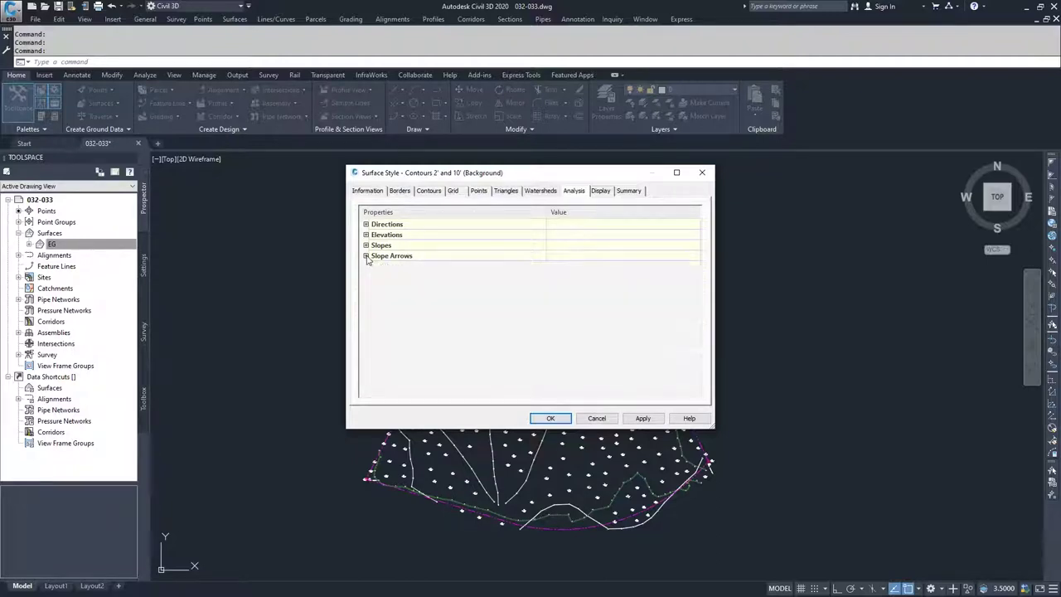
Step: View the Display tab's Plan component table and list the Plan, Model and Section view directions
click(599, 192)
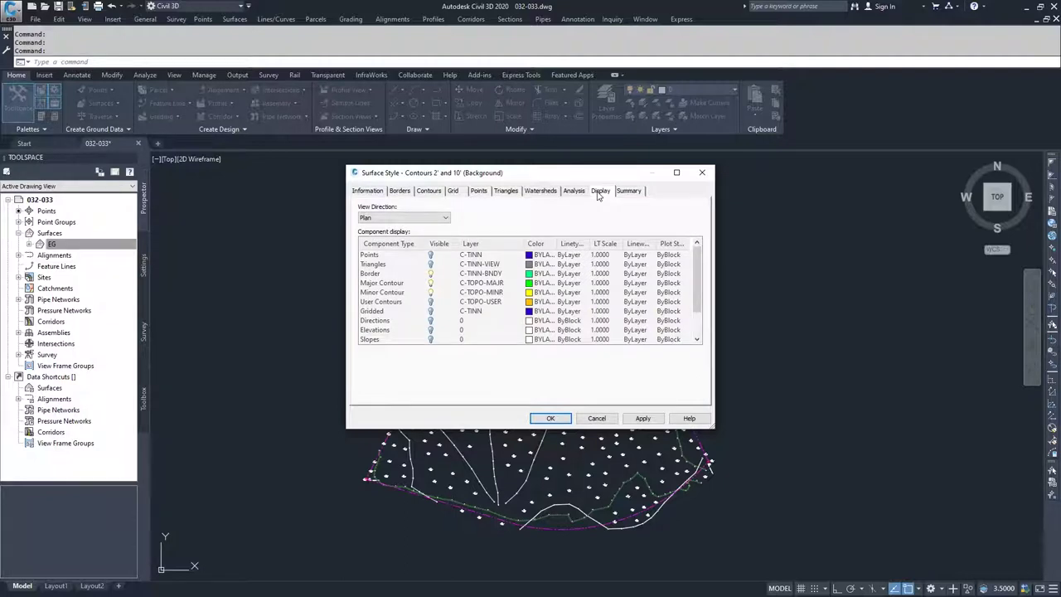
click(445, 219)
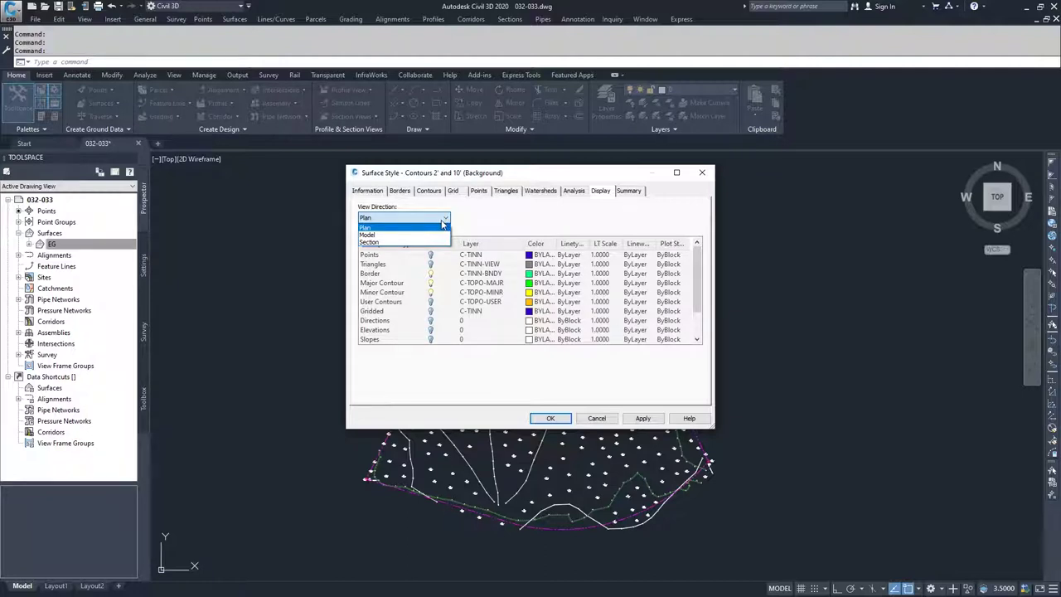
click(402, 227)
click(401, 220)
click(395, 227)
click(383, 218)
click(379, 235)
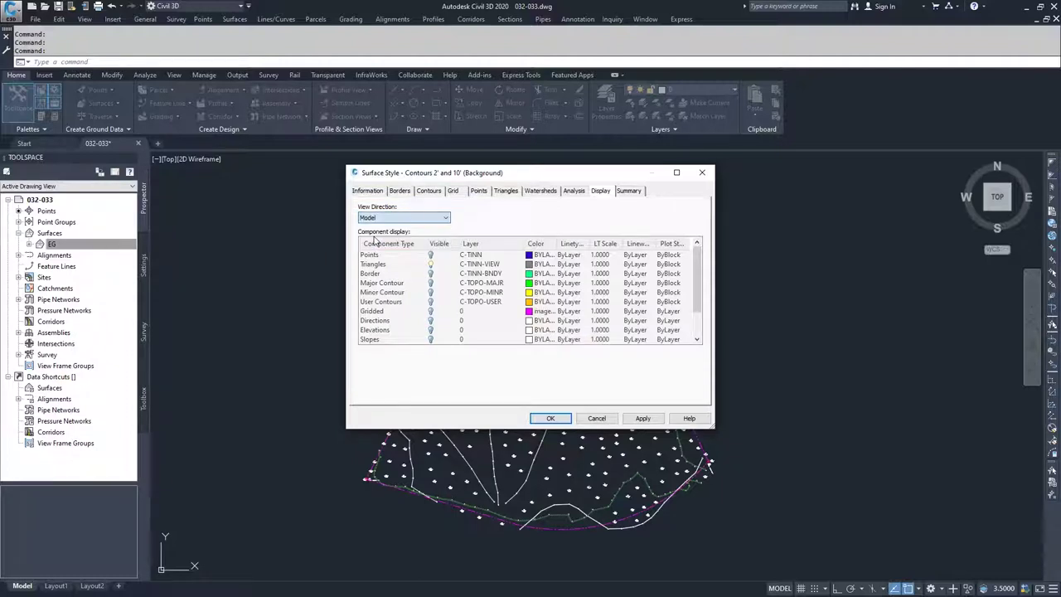
click(427, 220)
click(389, 249)
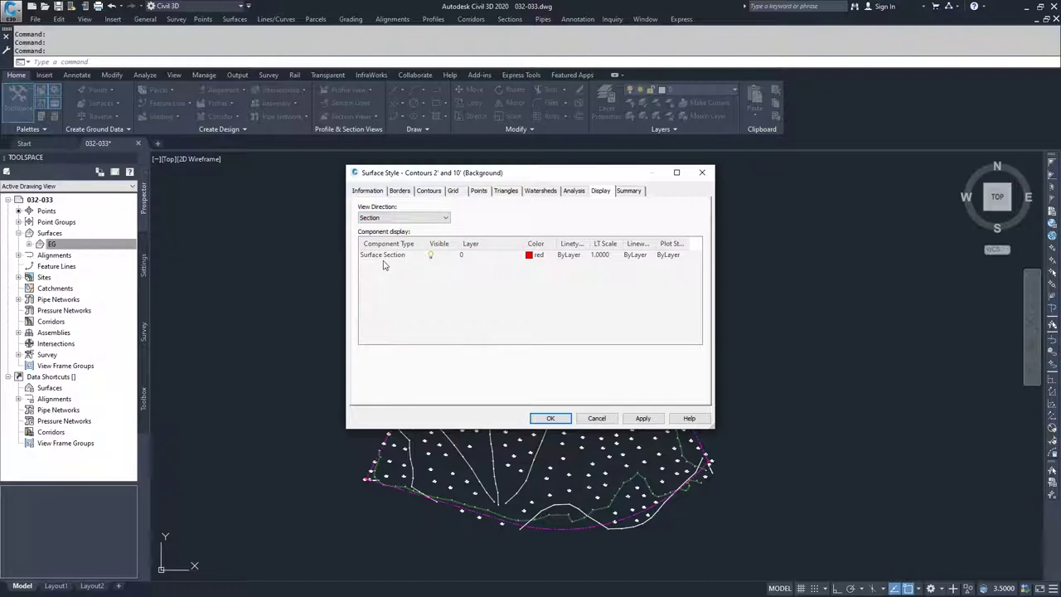
click(424, 219)
click(374, 228)
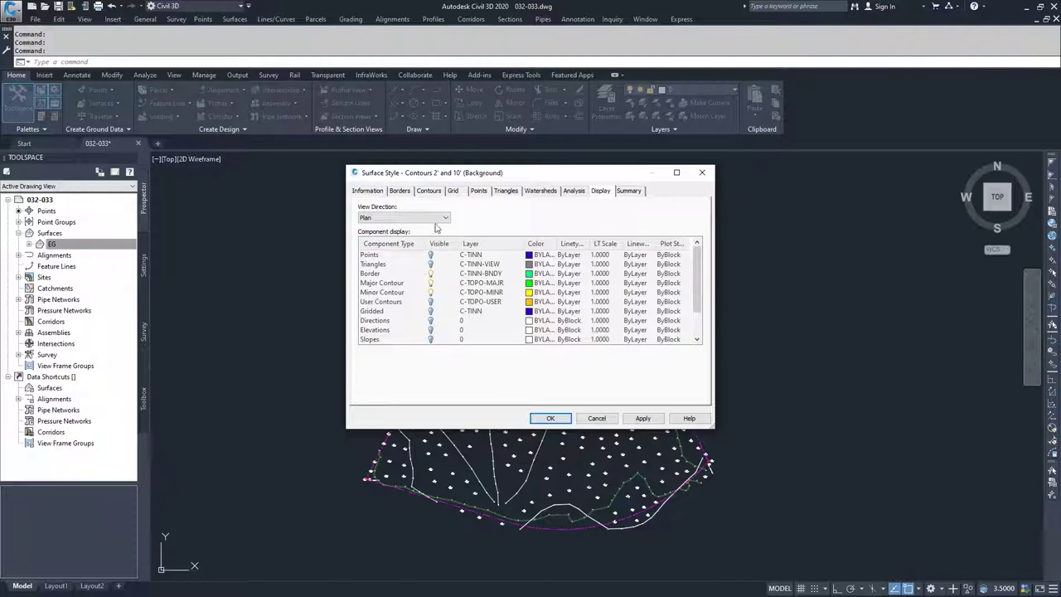
Step: Turn on Border visibility in Plan display, leaving Minor Contour visible
click(431, 273)
click(430, 292)
click(430, 292)
scroll(396, 318, down, 1)
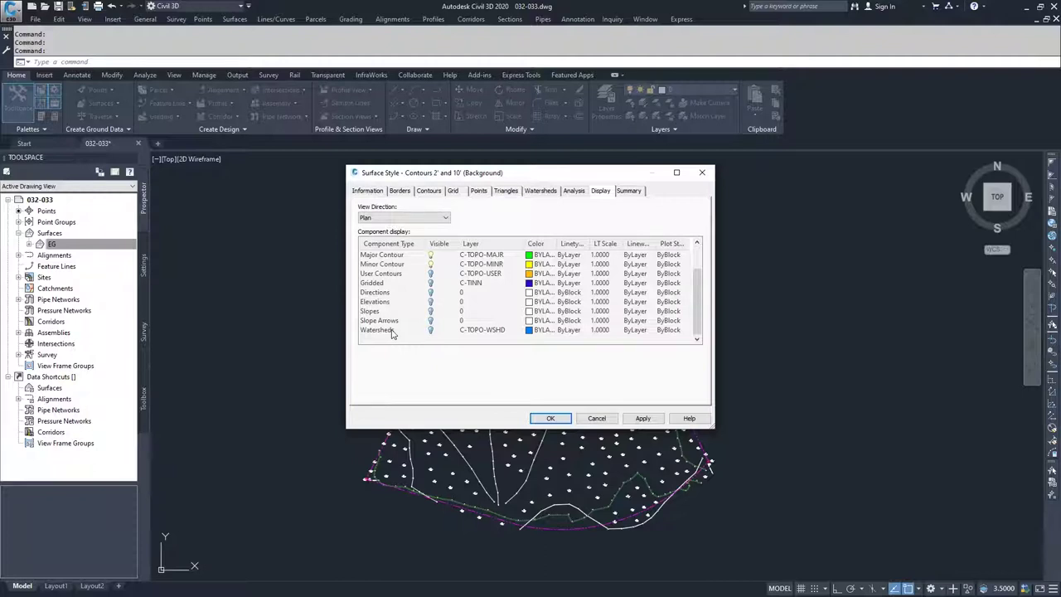
Step: Check Flat Area Watershed, return to Display, then view the style's Summary tab
click(540, 191)
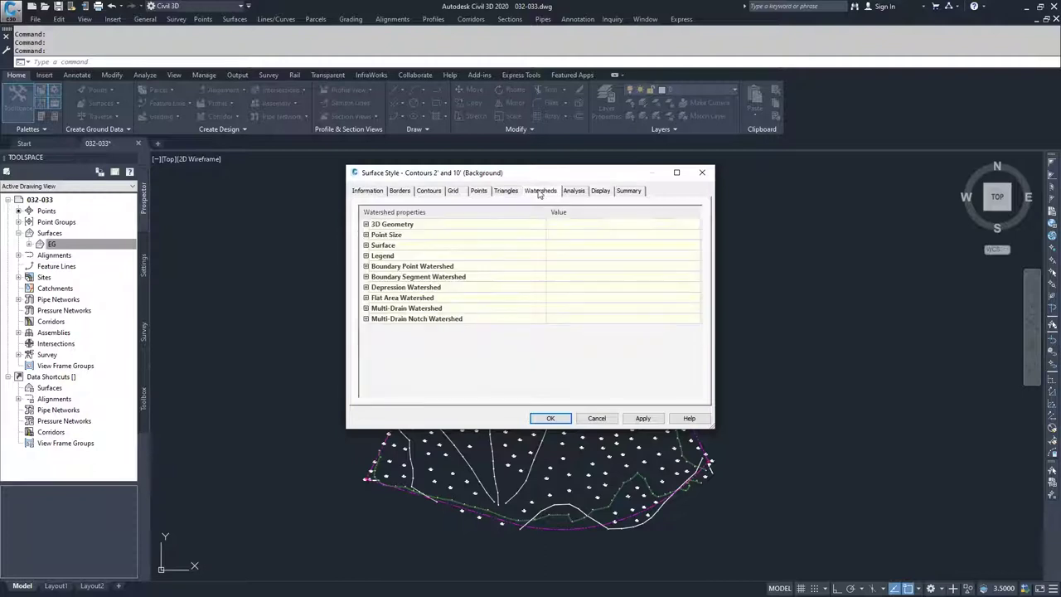
click(367, 297)
click(366, 298)
click(600, 192)
click(630, 191)
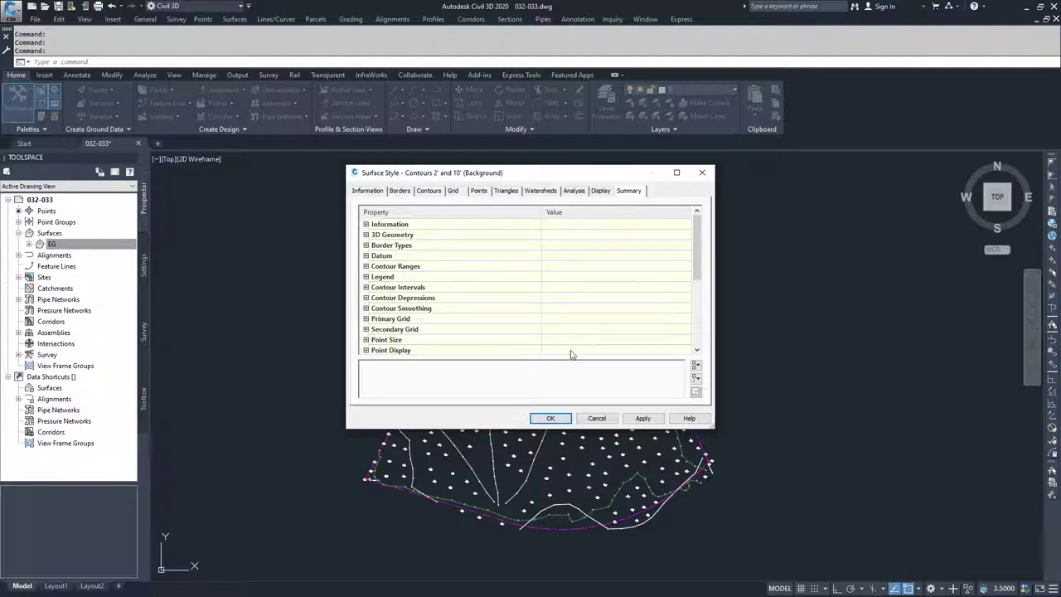
Step: Return to the Information tab showing the name Contours 2' and 10' (Background) and its description
click(369, 192)
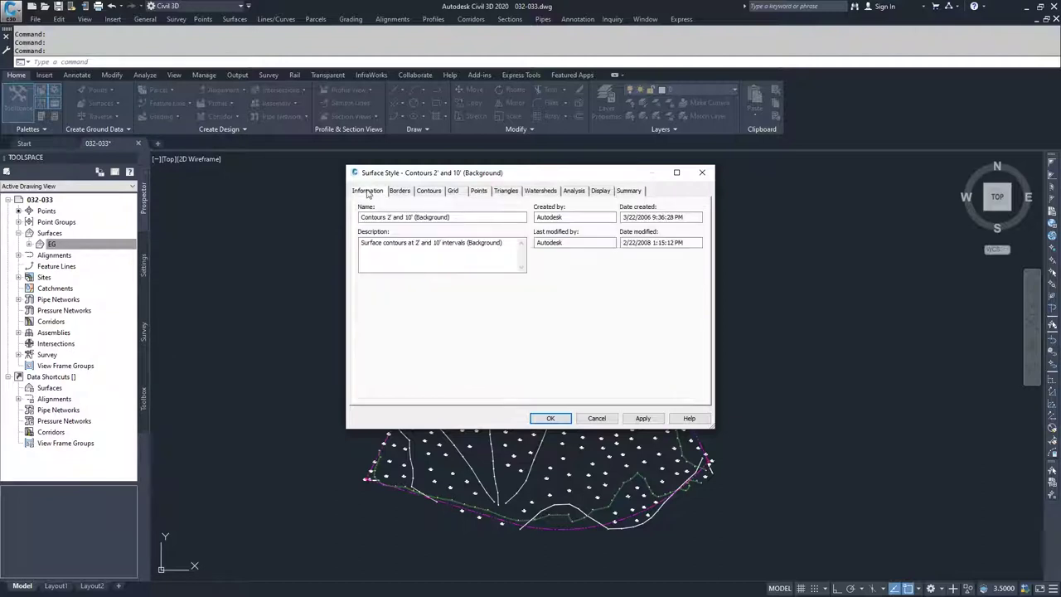